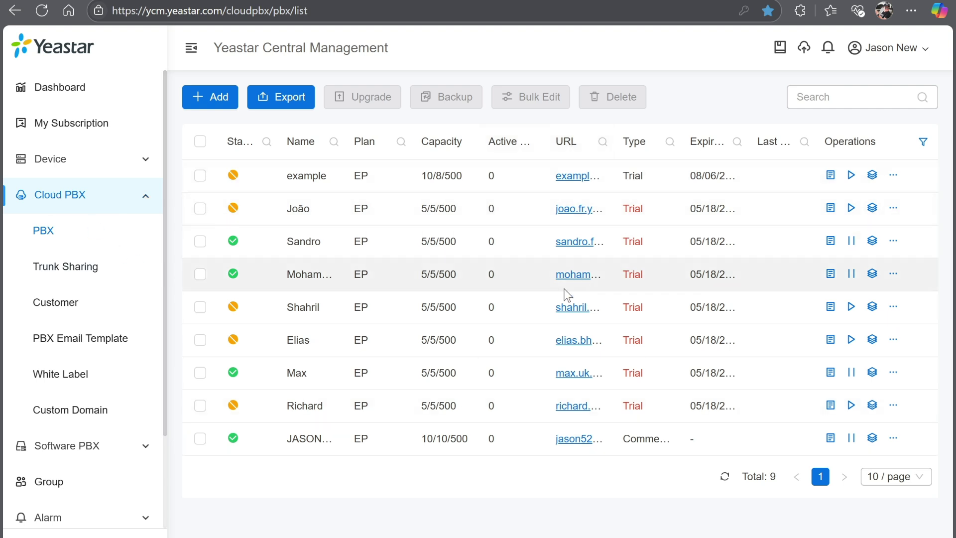
# Step: Go to Trunk Sharing and start a new shared trunk from the Shared Trunks tab
pyautogui.click(41, 279)
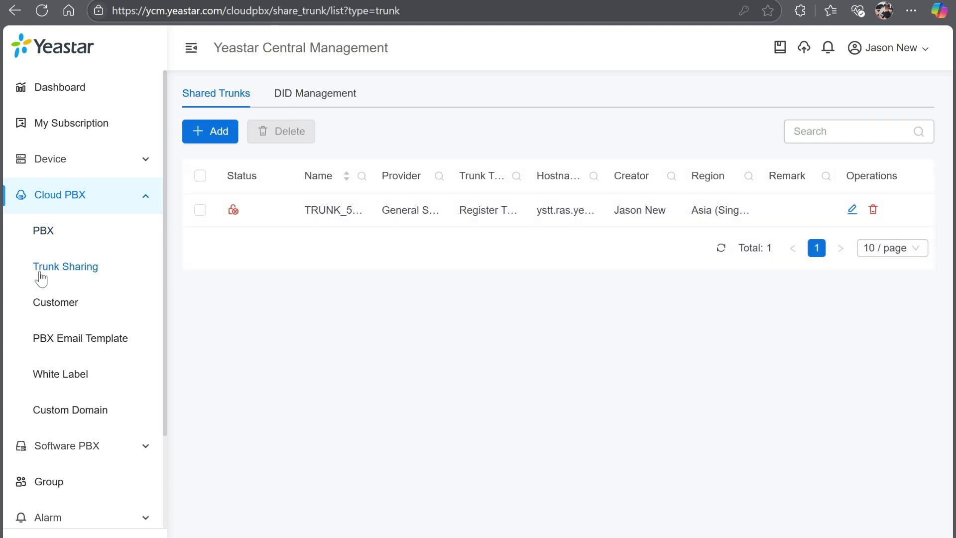
pyautogui.click(218, 133)
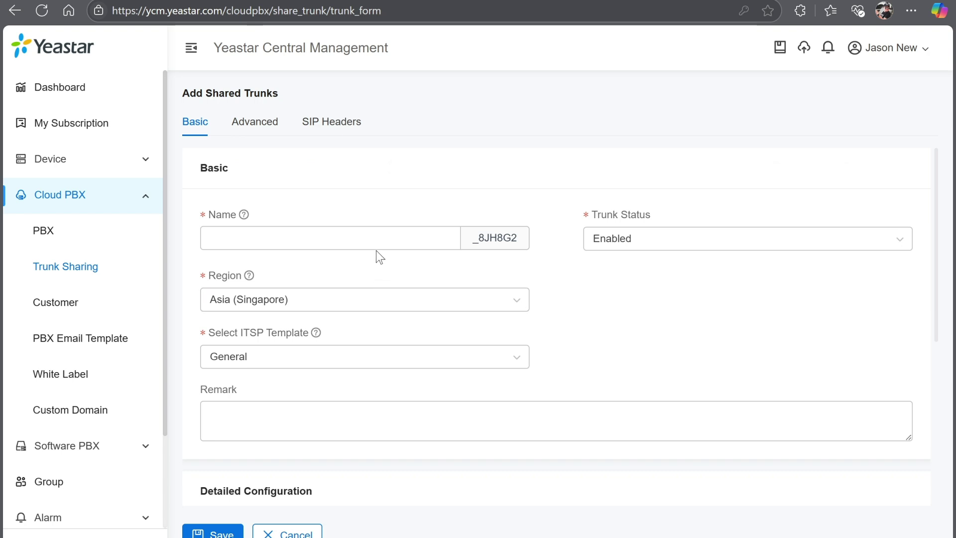
# Step: Keep the new shared trunk's region as Asia (Singapore)
pyautogui.click(378, 237)
pyautogui.click(521, 305)
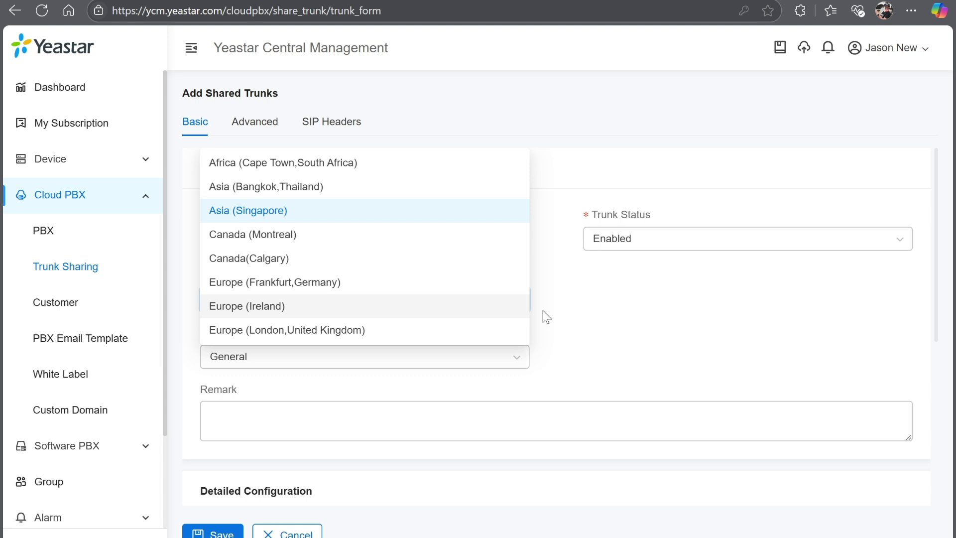
pyautogui.click(597, 303)
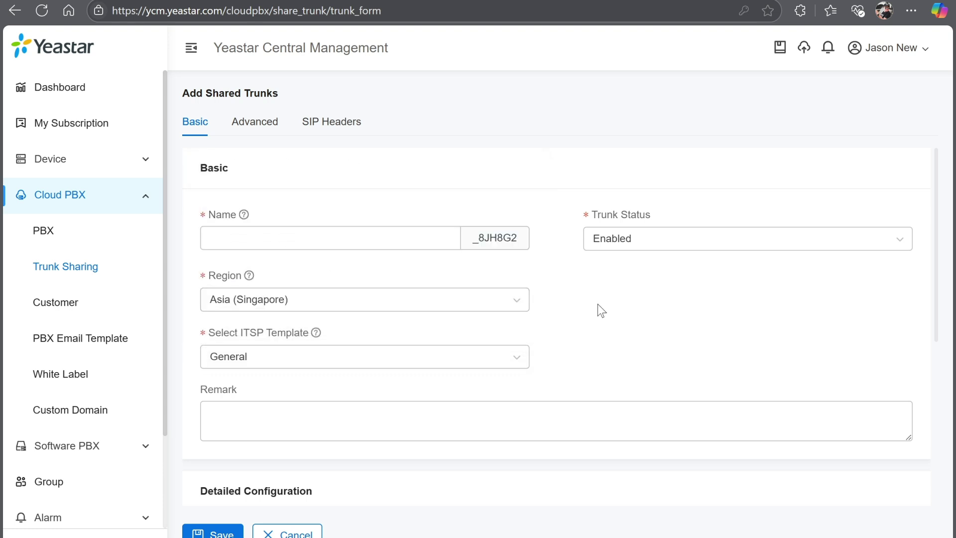
pyautogui.scroll(-2, 587, 317)
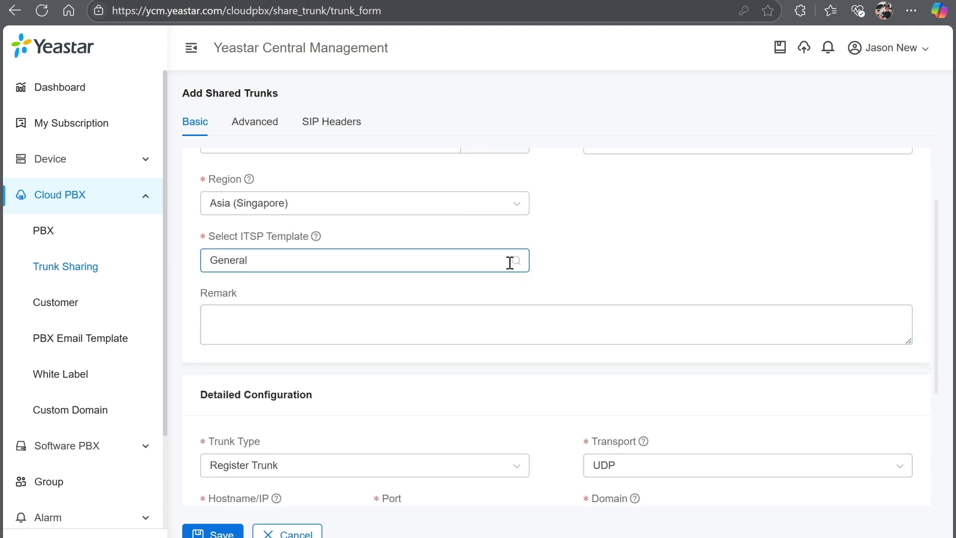
# Step: Try the Malta ITSP template with the Melita provider, then switch back to General
pyautogui.click(508, 260)
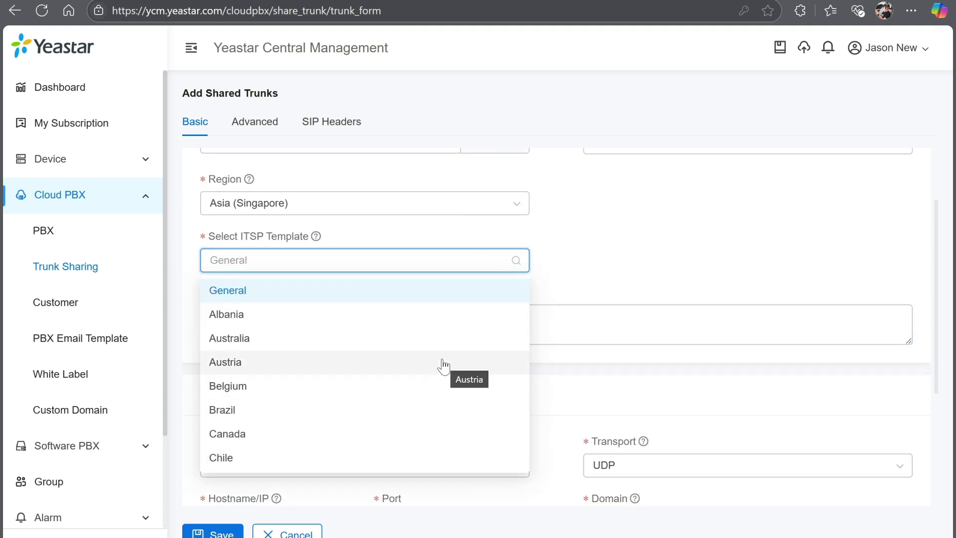
pyautogui.scroll(-2, 443, 366)
pyautogui.scroll(-6, 443, 366)
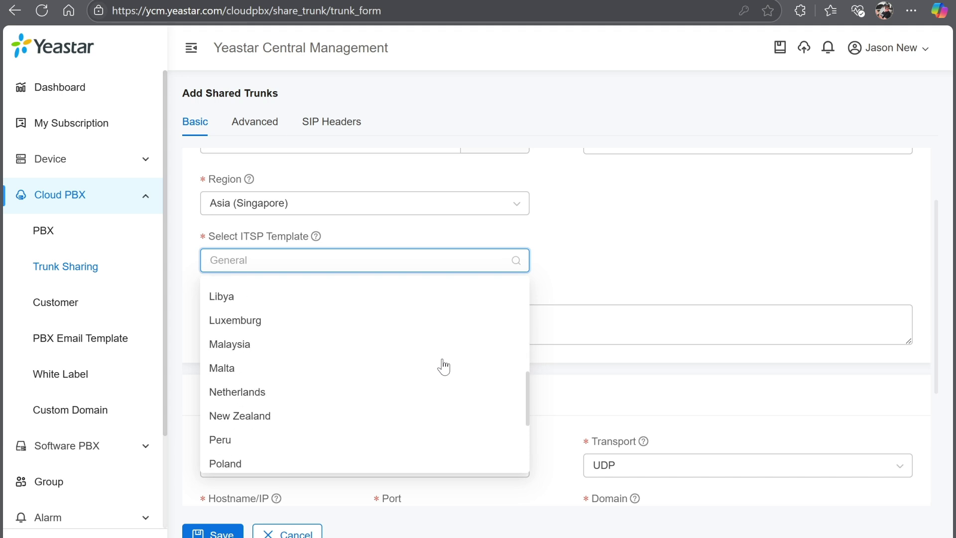
pyautogui.click(443, 359)
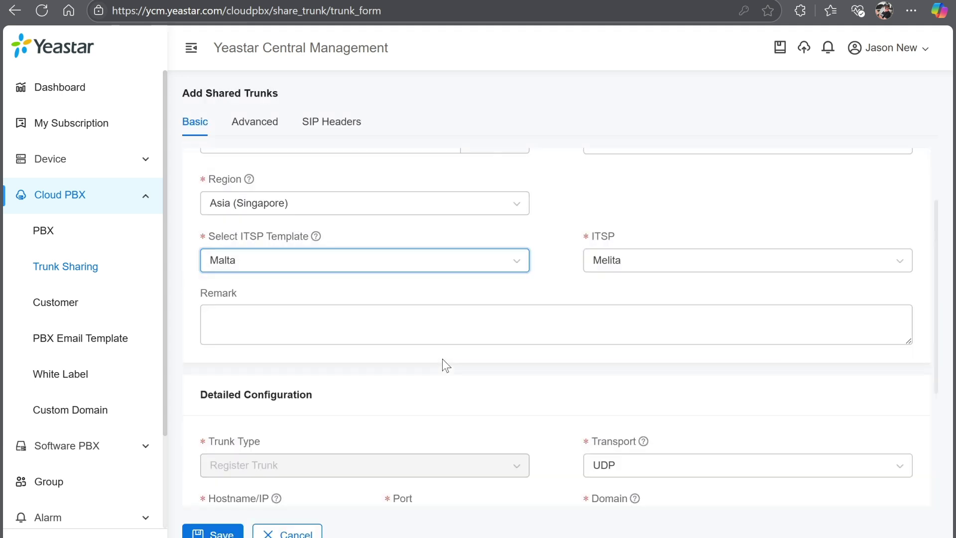
pyautogui.click(653, 253)
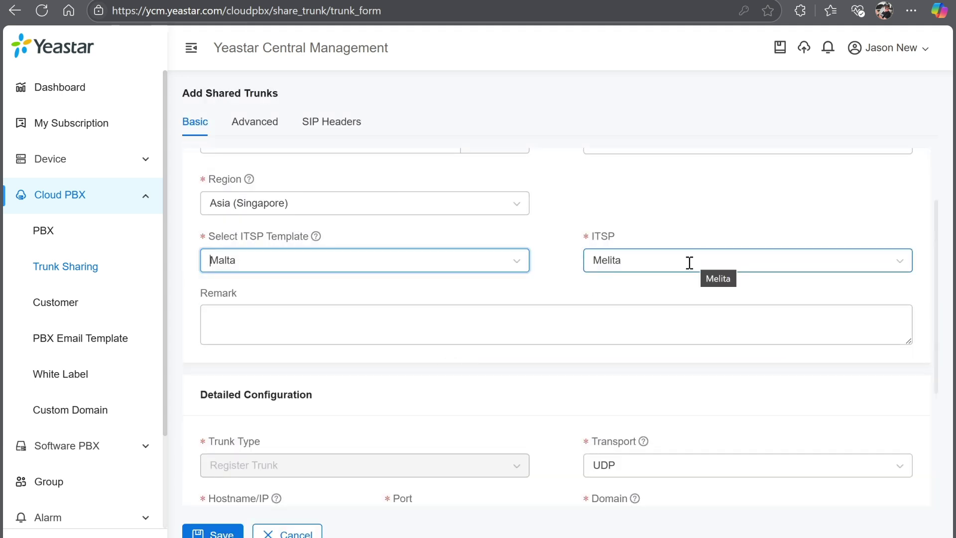
pyautogui.scroll(-4, 560, 415)
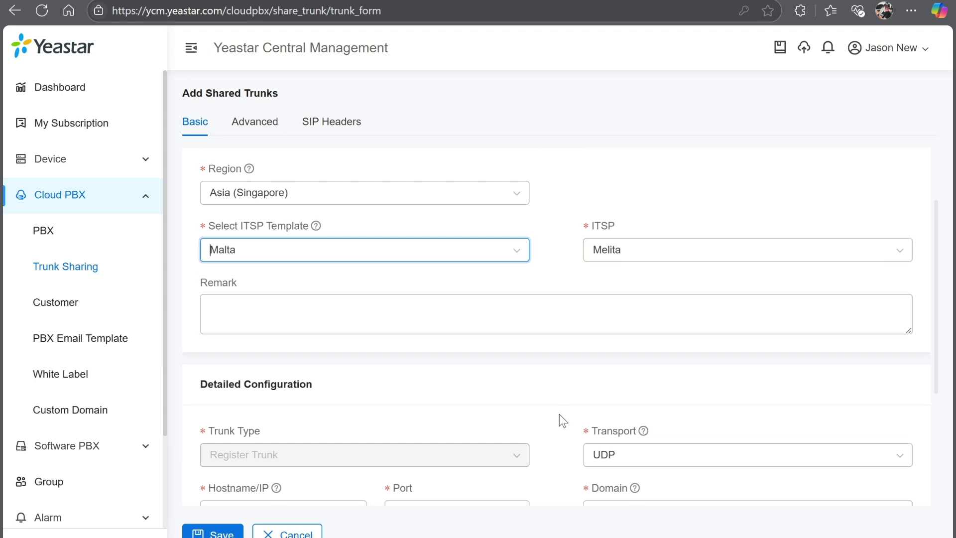
pyautogui.scroll(5, 560, 414)
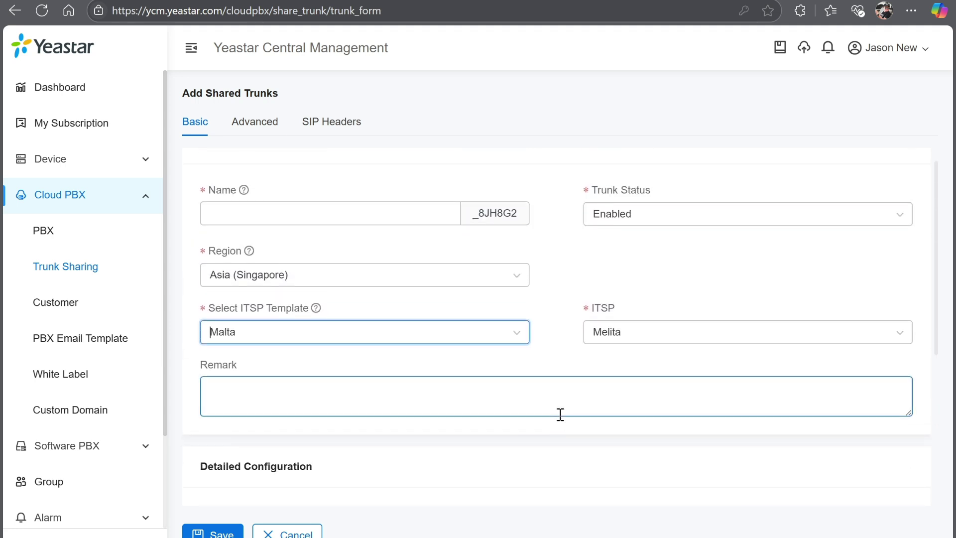
pyautogui.click(500, 331)
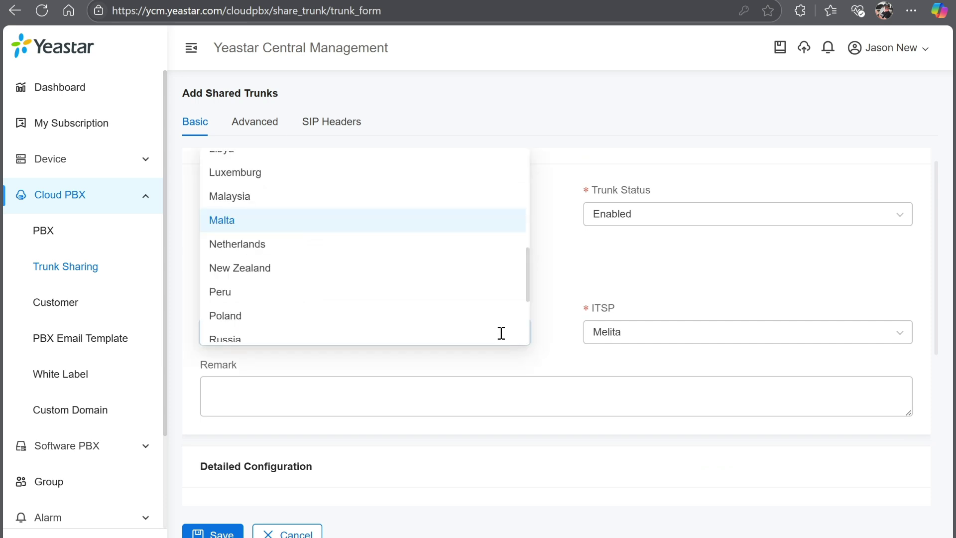
pyautogui.scroll(10, 450, 202)
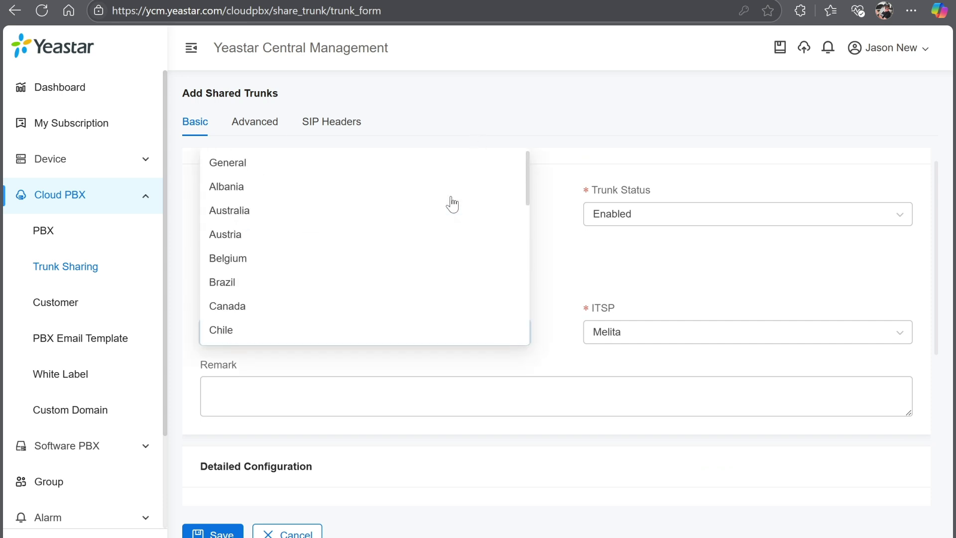
pyautogui.click(386, 164)
# Step: Keep Register Trunk as the trunk type and close the form back to the trunk list
pyautogui.scroll(-5, 532, 416)
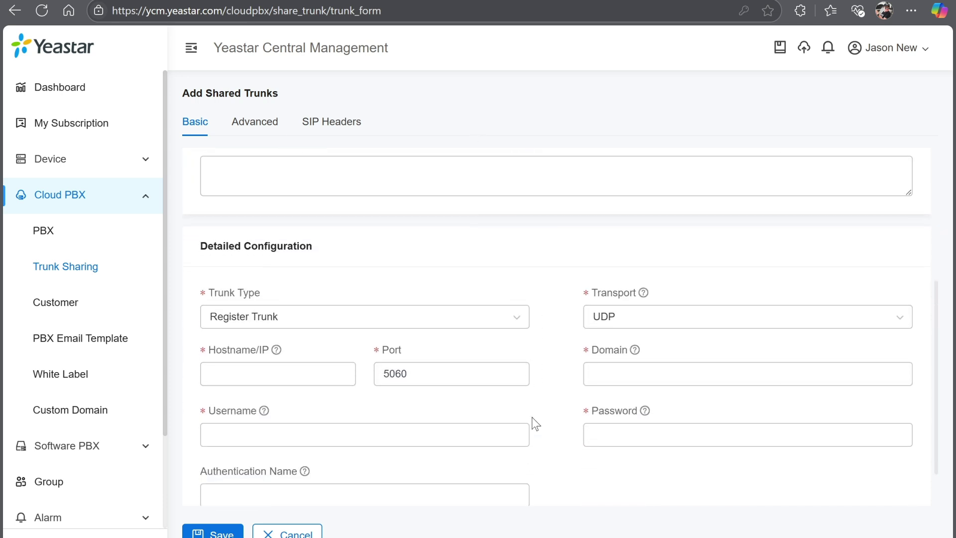
pyautogui.click(518, 317)
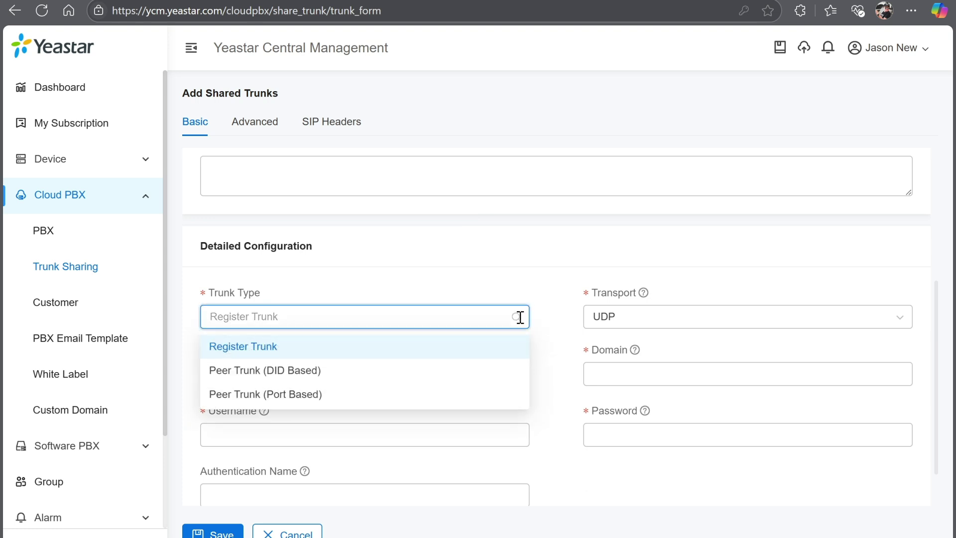
pyautogui.click(569, 327)
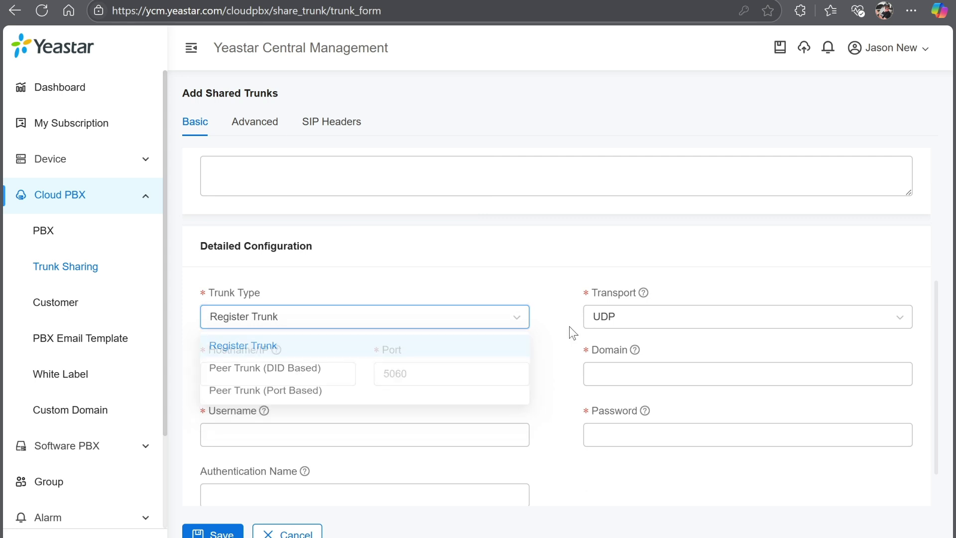
pyautogui.click(286, 533)
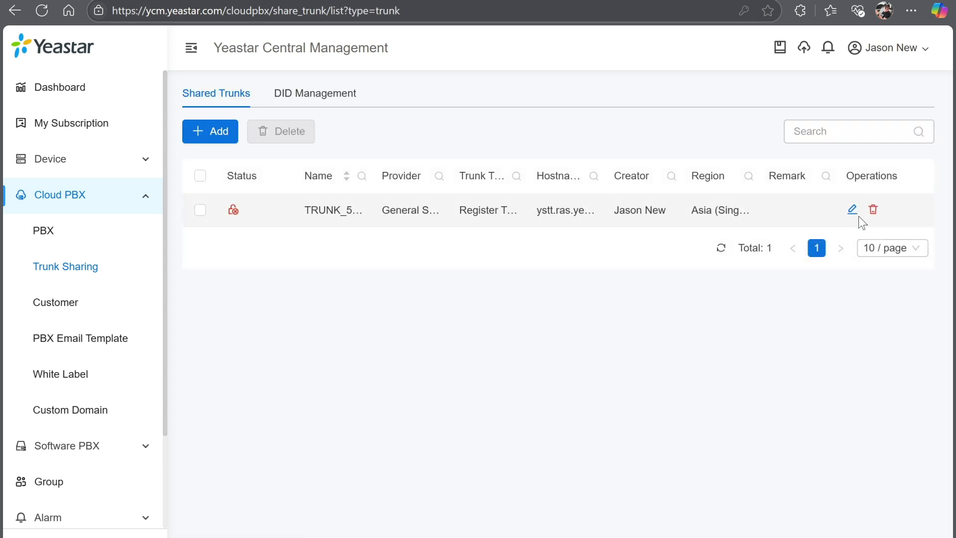
# Step: Review TRUNK_570_3G1MT9's advanced and SIP Headers settings unchanged, then save the trunk
pyautogui.click(853, 210)
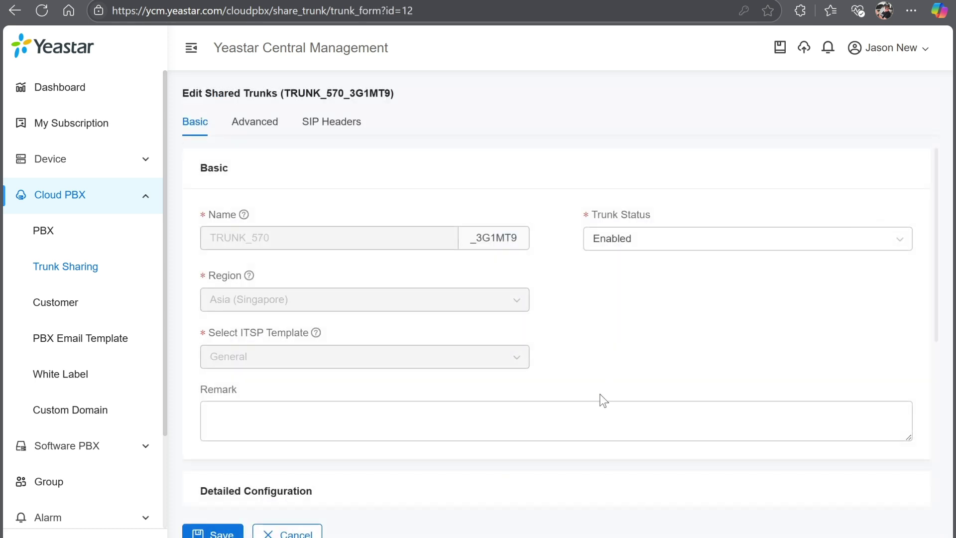
pyautogui.scroll(-1, 606, 393)
pyautogui.scroll(-5, 606, 389)
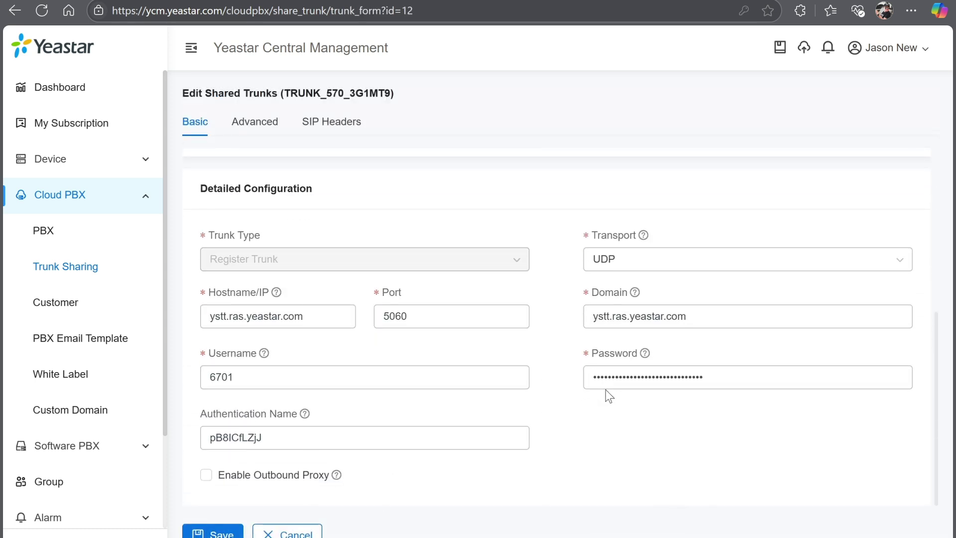
pyautogui.click(251, 126)
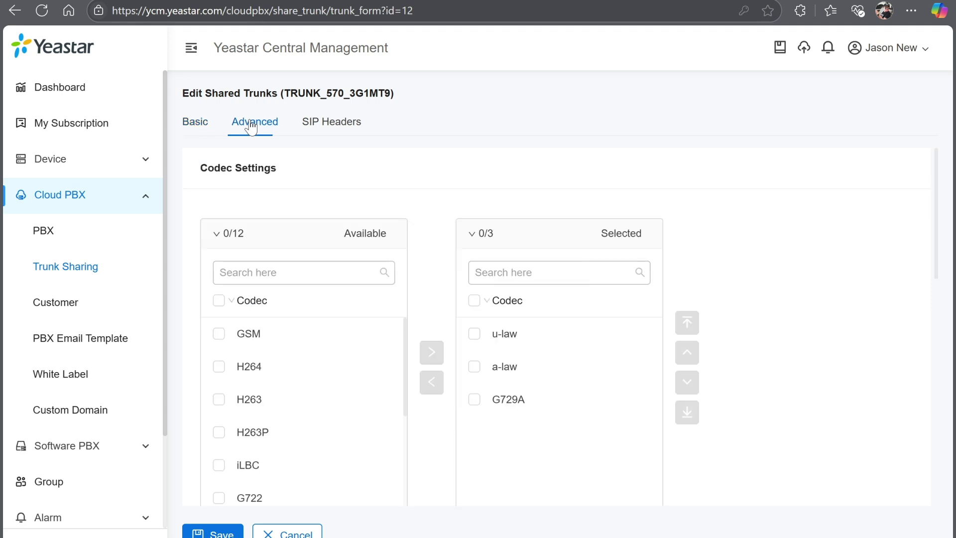
pyautogui.scroll(-2, 452, 435)
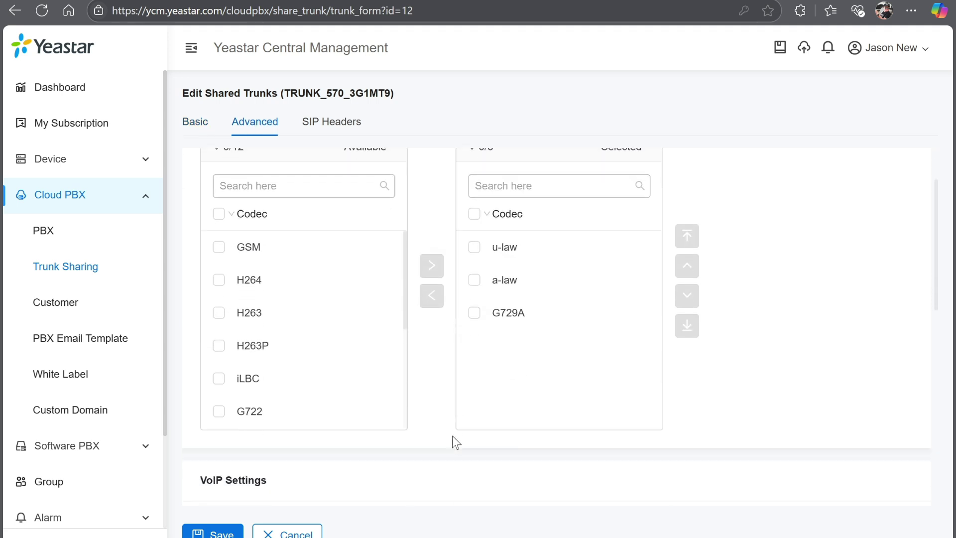
pyautogui.scroll(2, 452, 435)
pyautogui.scroll(-5, 452, 436)
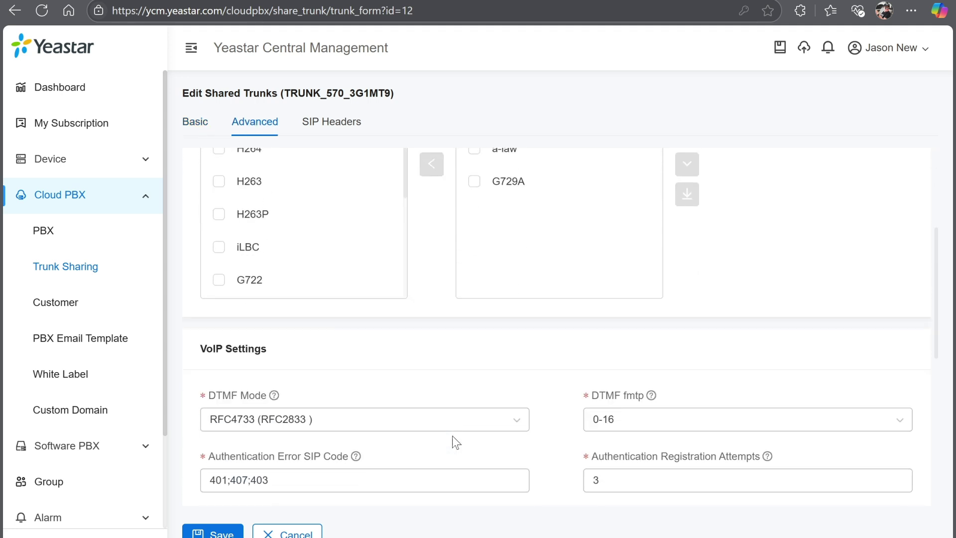
pyautogui.scroll(-8, 452, 435)
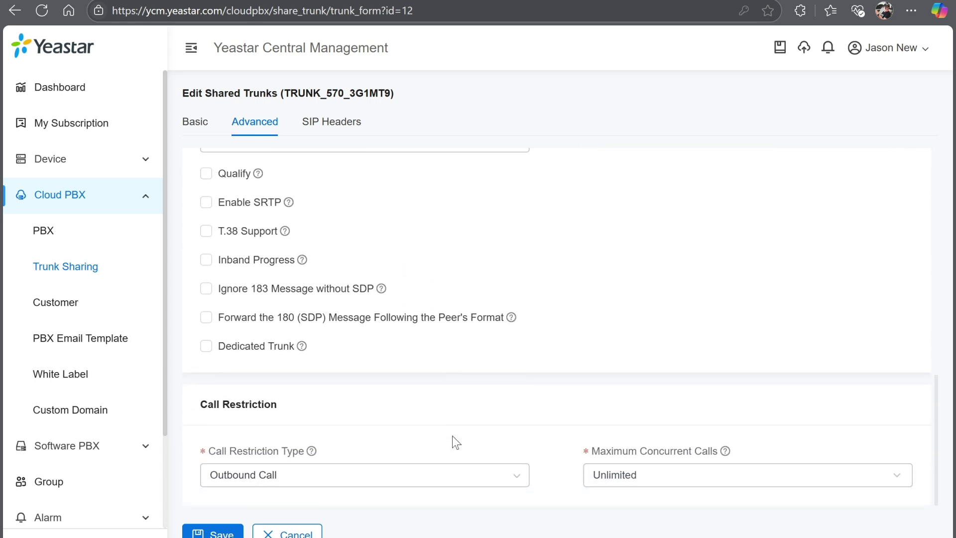
pyautogui.click(326, 127)
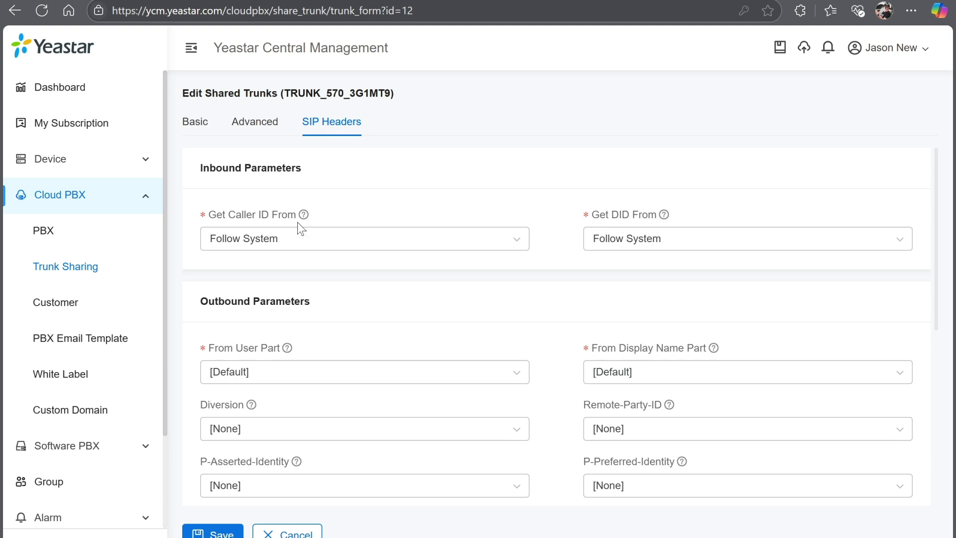
pyautogui.click(213, 532)
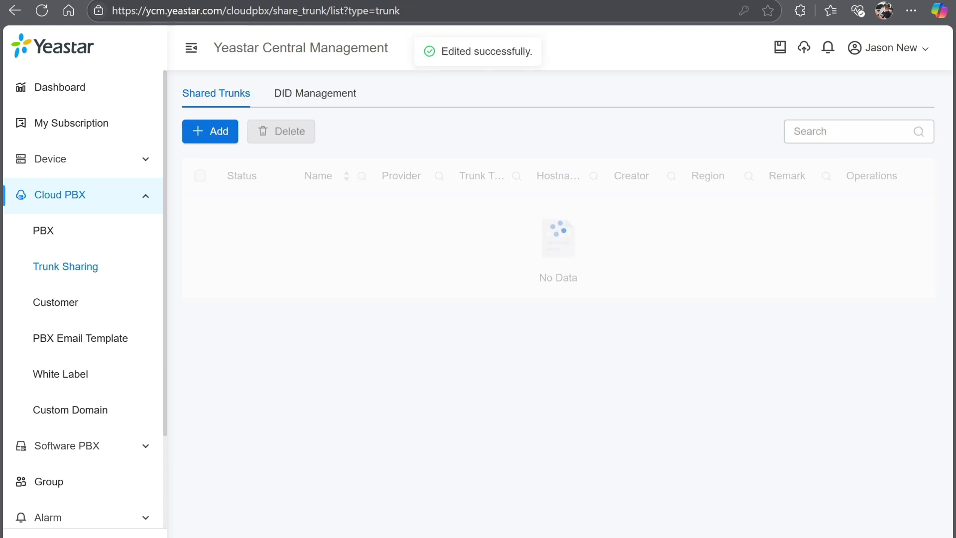
# Step: View the DID Management list (DID_1 to DID_3), preview the Add DID form, and cancel it
pyautogui.click(304, 101)
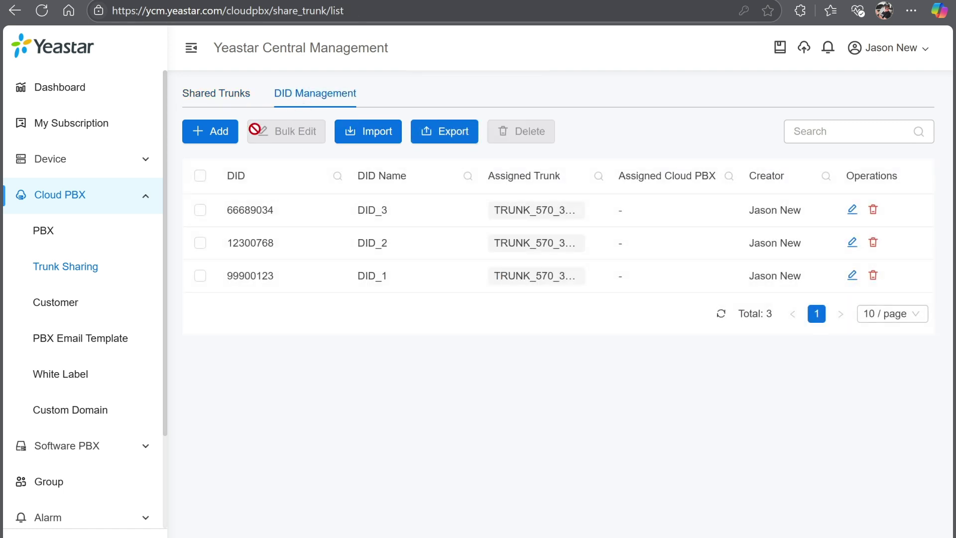
pyautogui.click(205, 133)
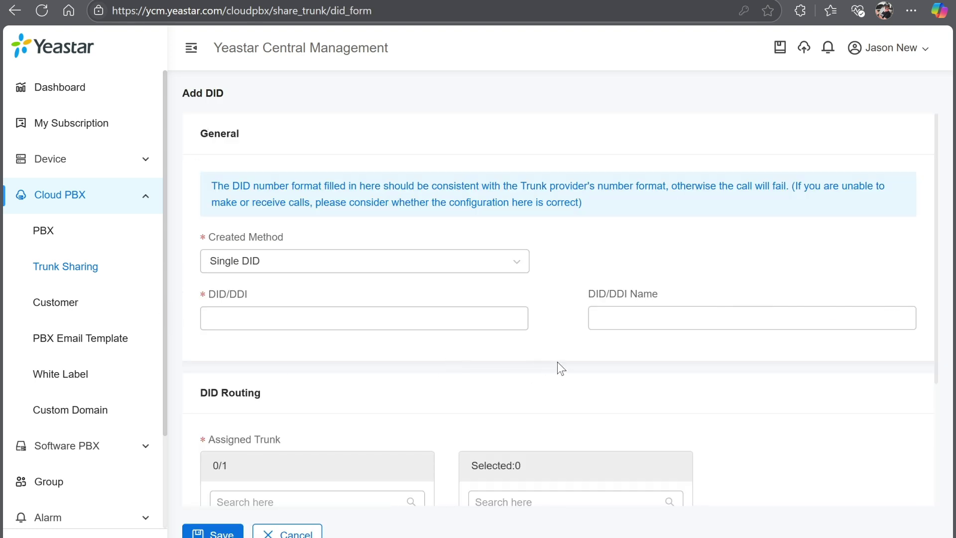
pyautogui.scroll(-2, 560, 364)
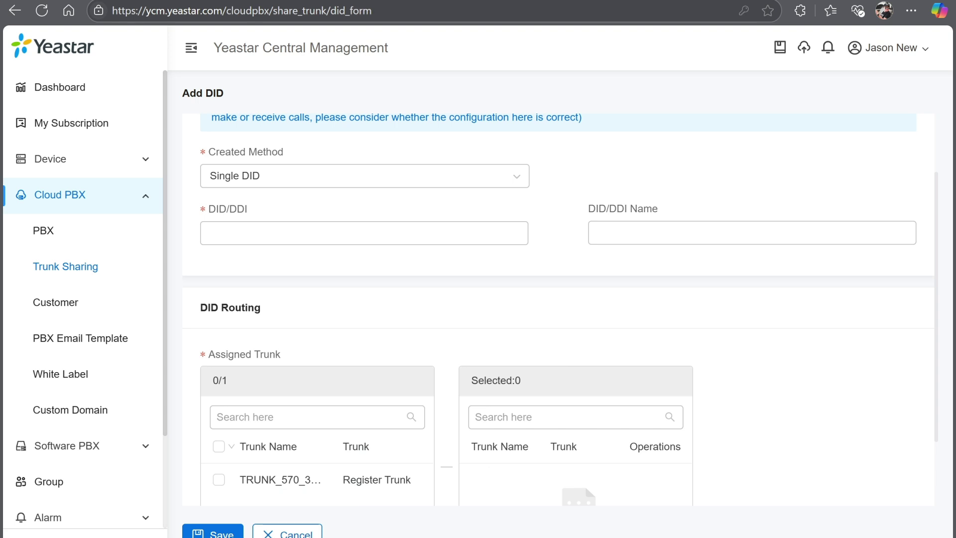
pyautogui.click(288, 533)
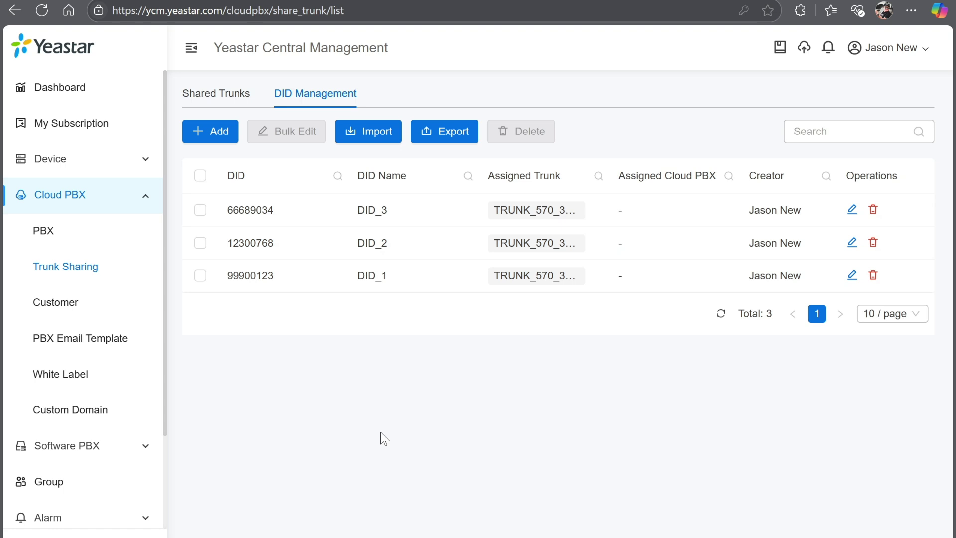
# Step: Open the last listed cloud PBX's details on its Assigned DIDs tab
pyautogui.click(90, 232)
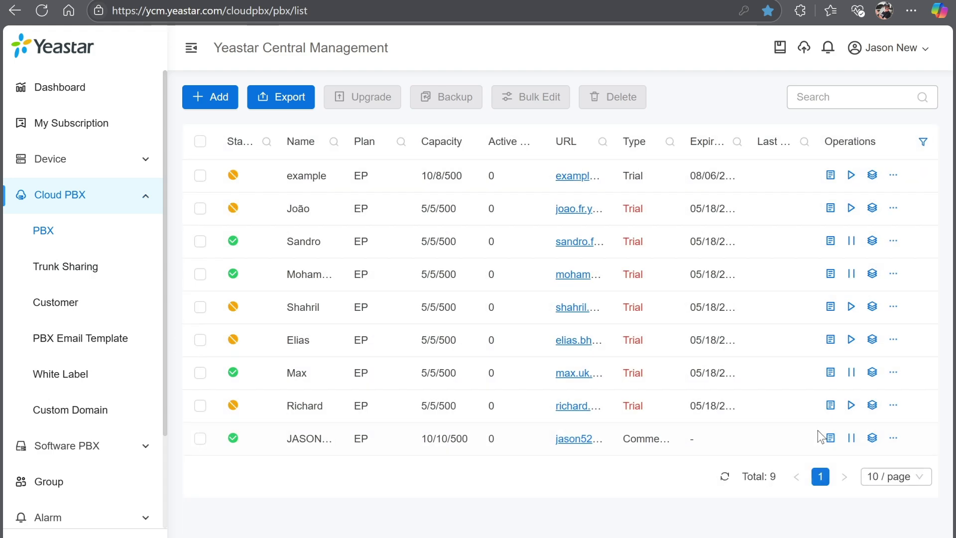
pyautogui.click(828, 438)
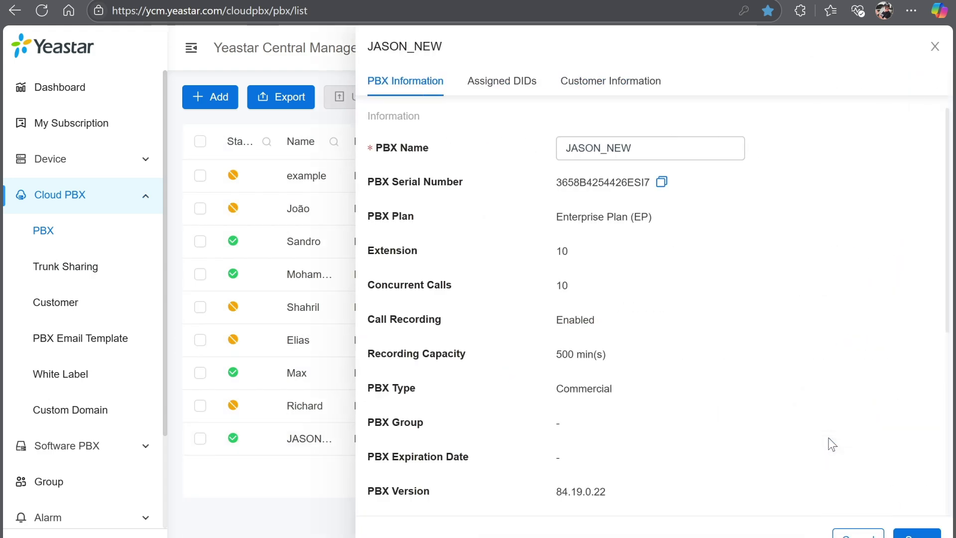
pyautogui.click(507, 88)
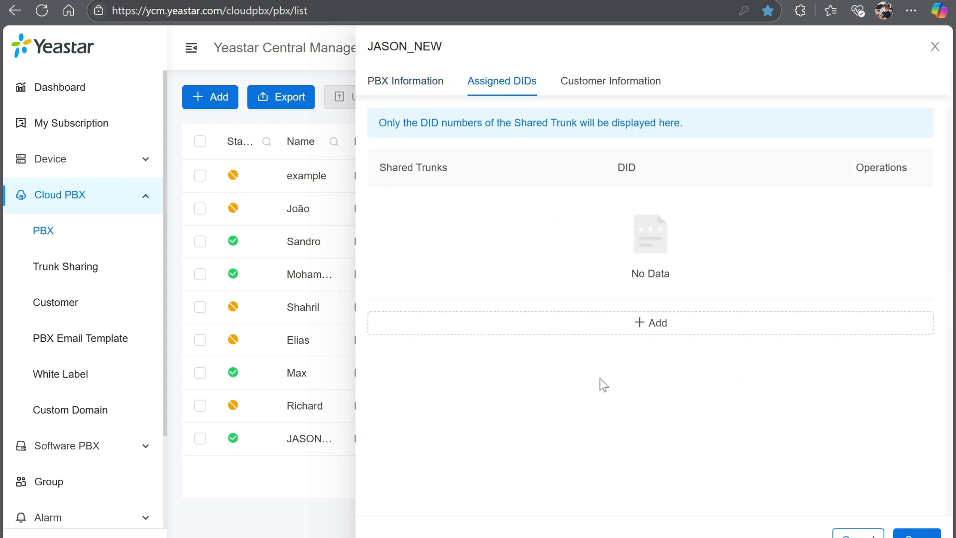
# Step: Assign DIDs 12300768 and 66689034 from TRUNK_570_3G1MT9 to the PBX and save
pyautogui.click(655, 323)
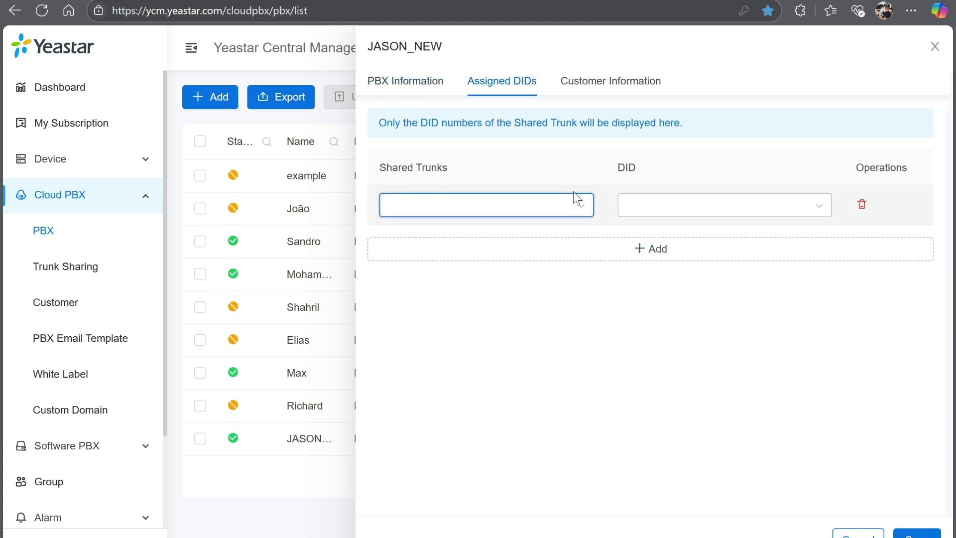
pyautogui.click(581, 202)
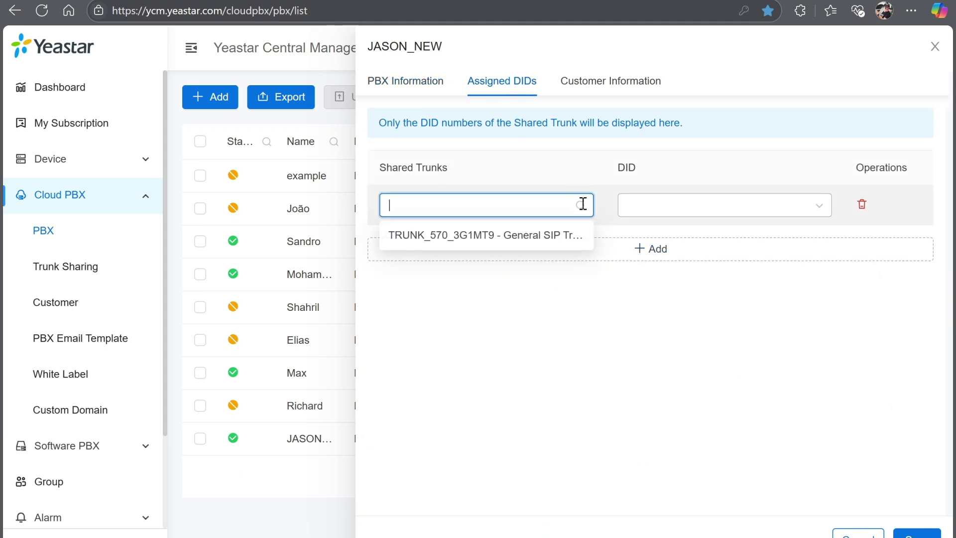
pyautogui.click(496, 243)
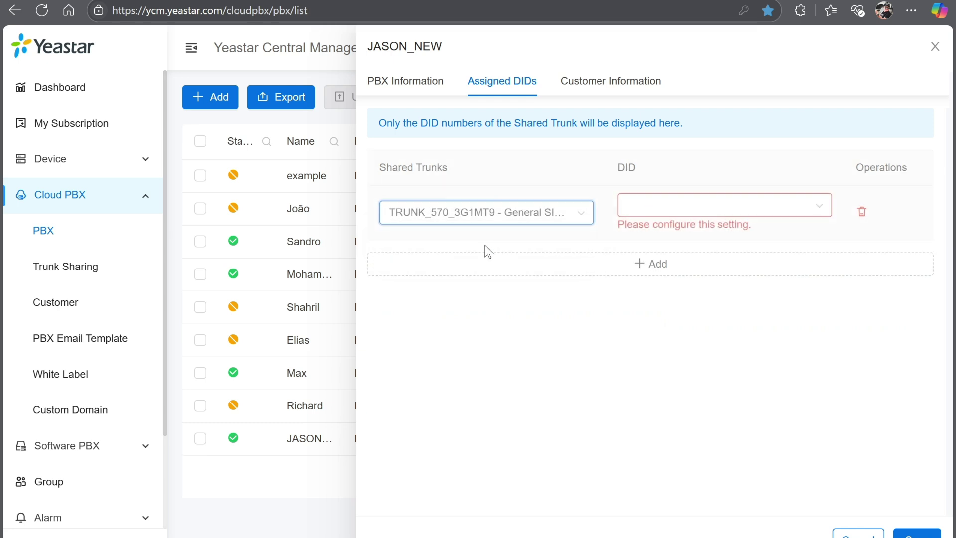
pyautogui.click(819, 201)
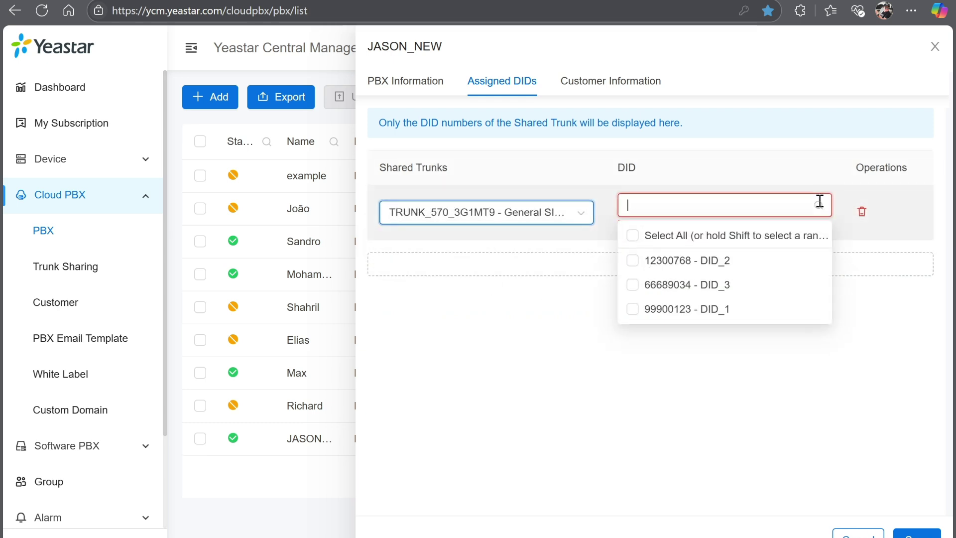
pyautogui.click(749, 263)
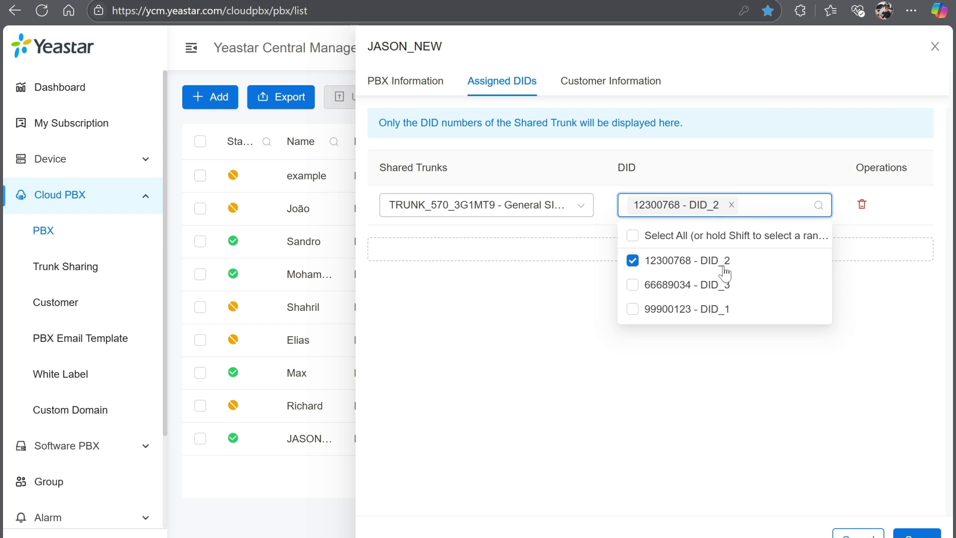
pyautogui.click(704, 283)
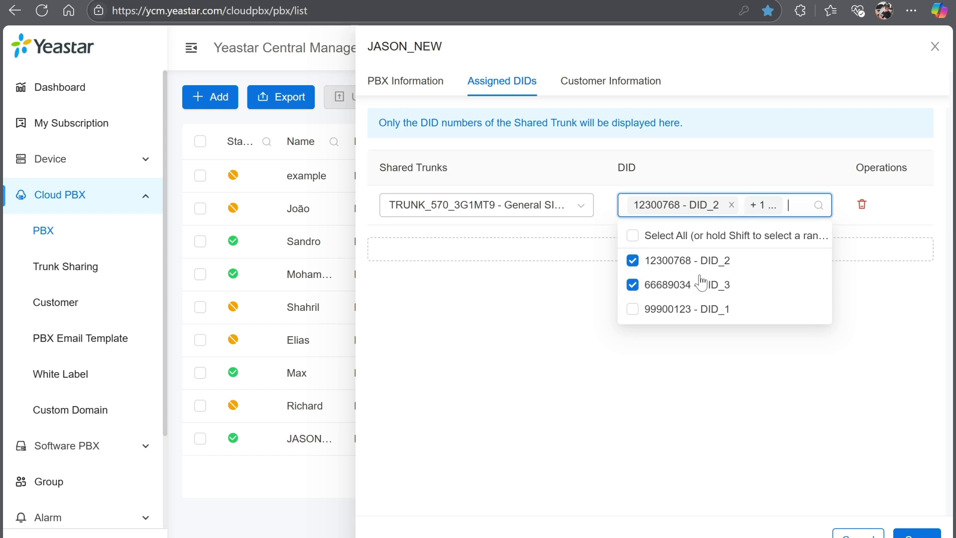
pyautogui.click(642, 431)
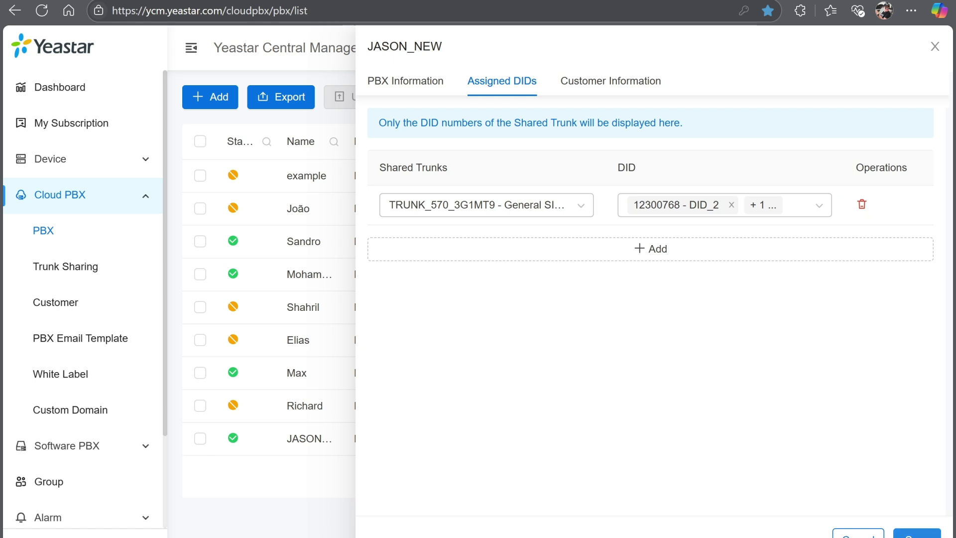
pyautogui.click(918, 533)
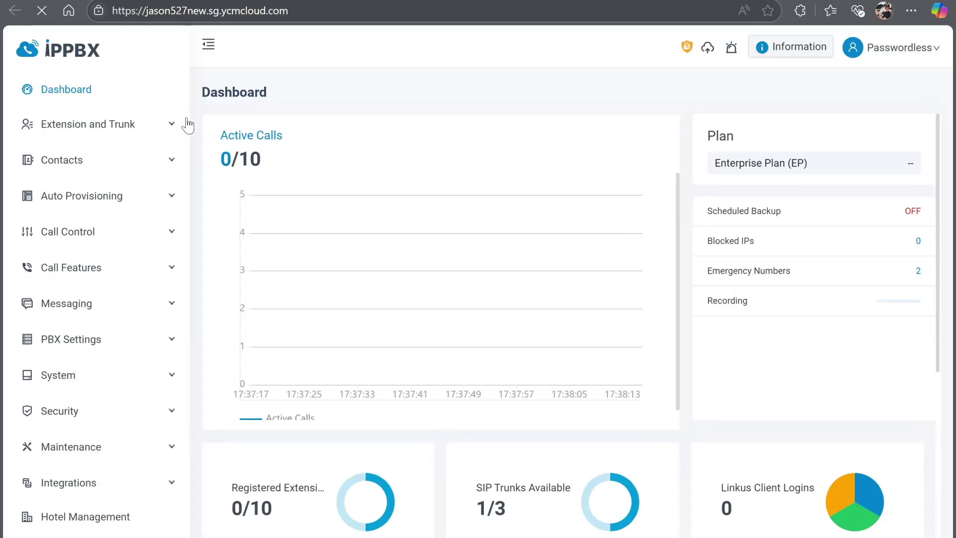
# Step: Open the PBX's Trunk list under Extension and Trunk to find the shared register trunk
pyautogui.click(166, 124)
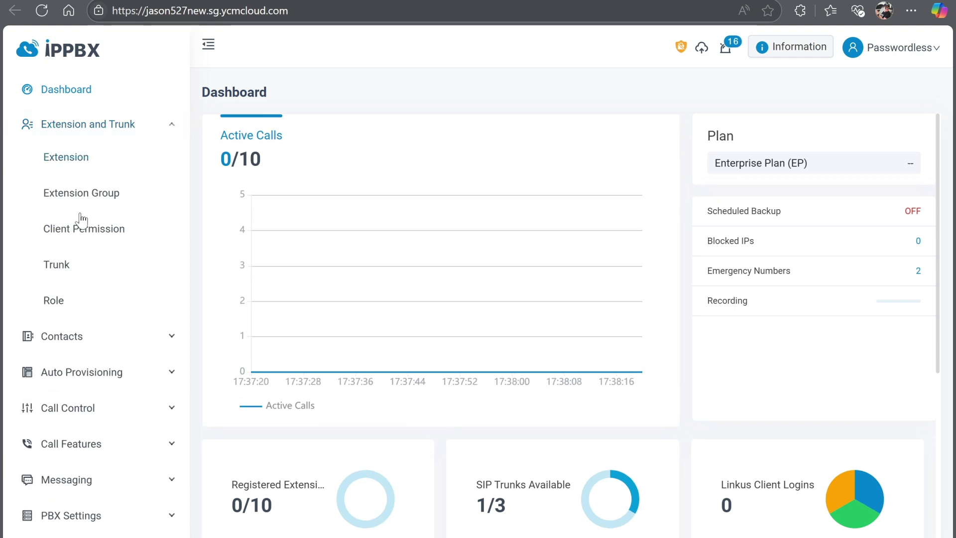
pyautogui.click(75, 267)
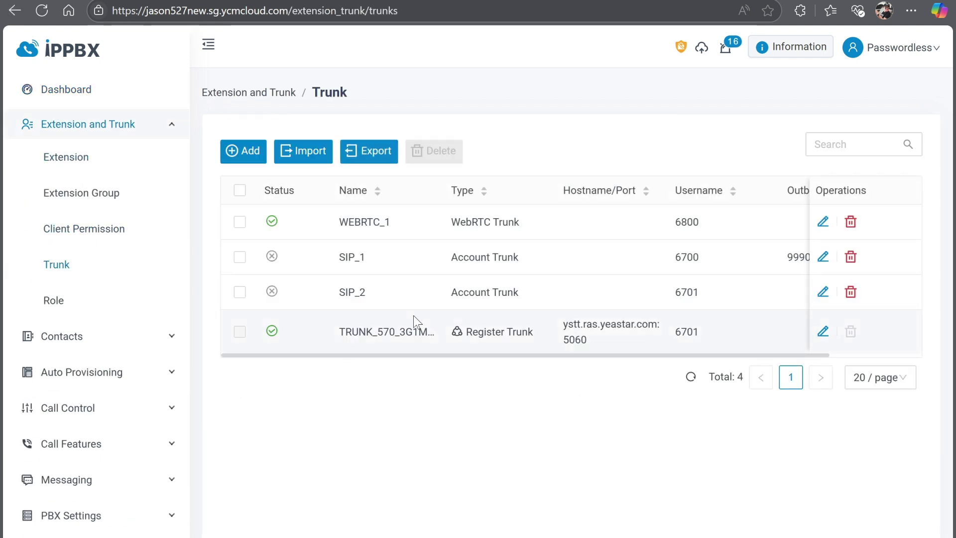
pyautogui.moveTo(456, 334)
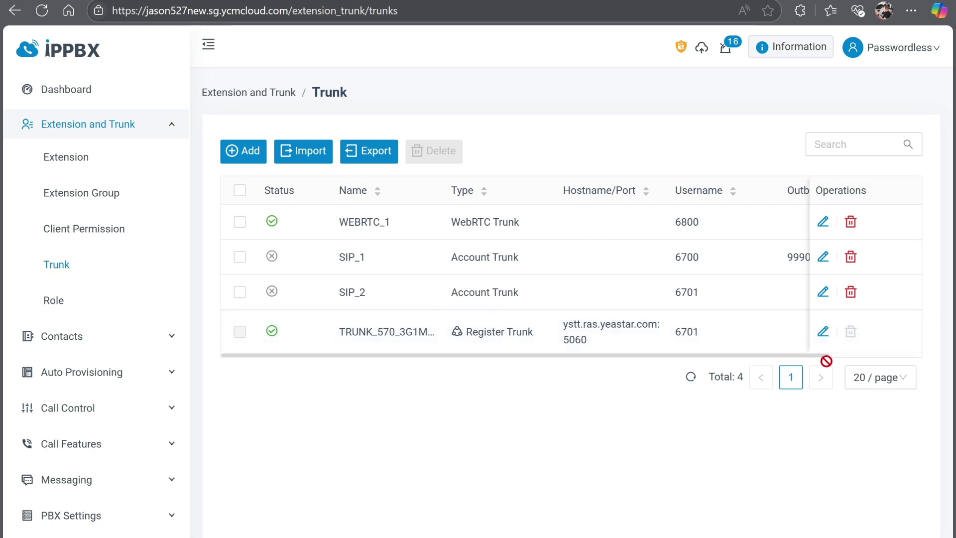
pyautogui.click(823, 332)
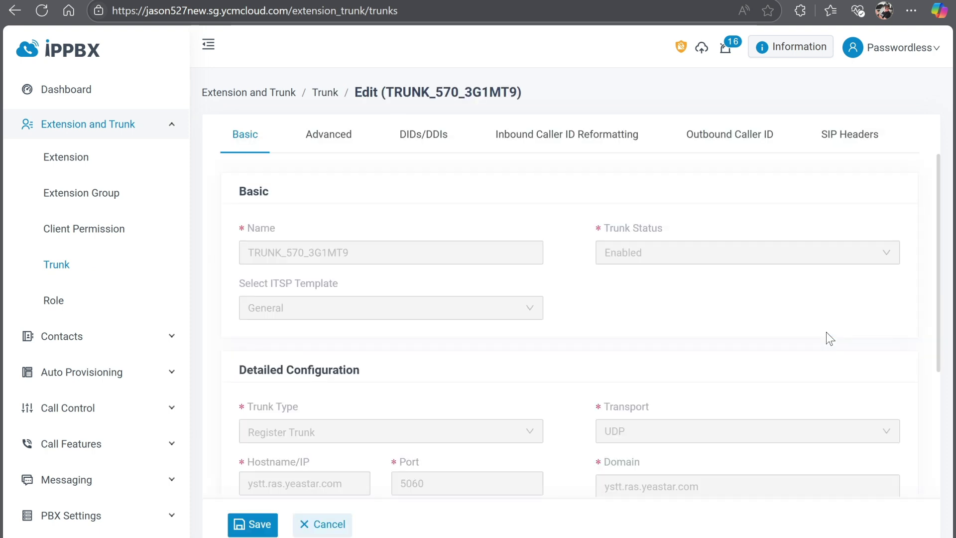
pyautogui.scroll(-3, 826, 332)
pyautogui.scroll(2, 826, 332)
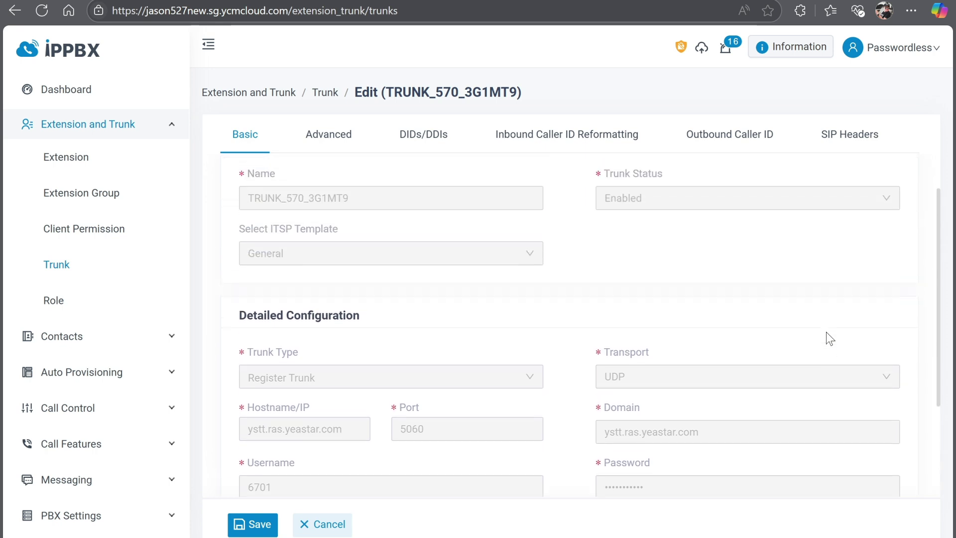
pyautogui.scroll(1, 826, 332)
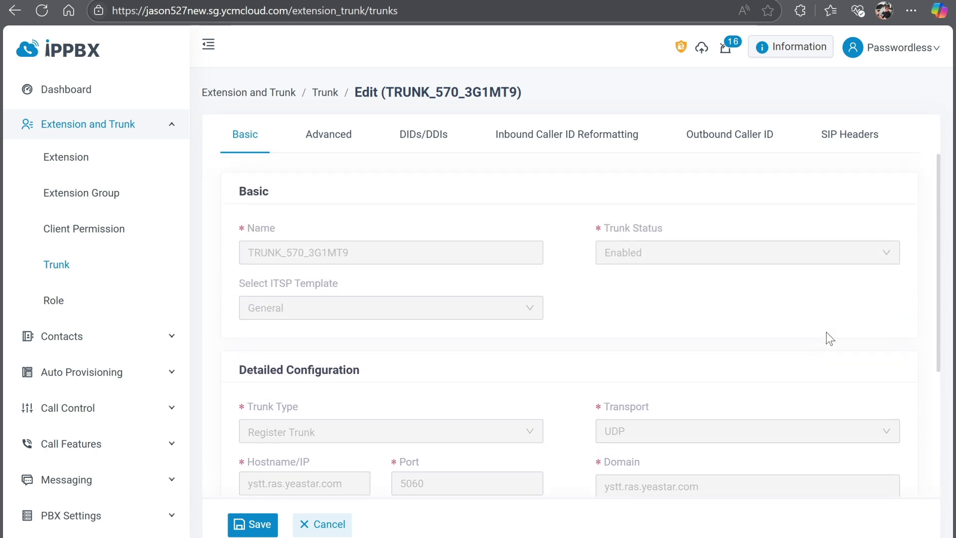
pyautogui.click(426, 149)
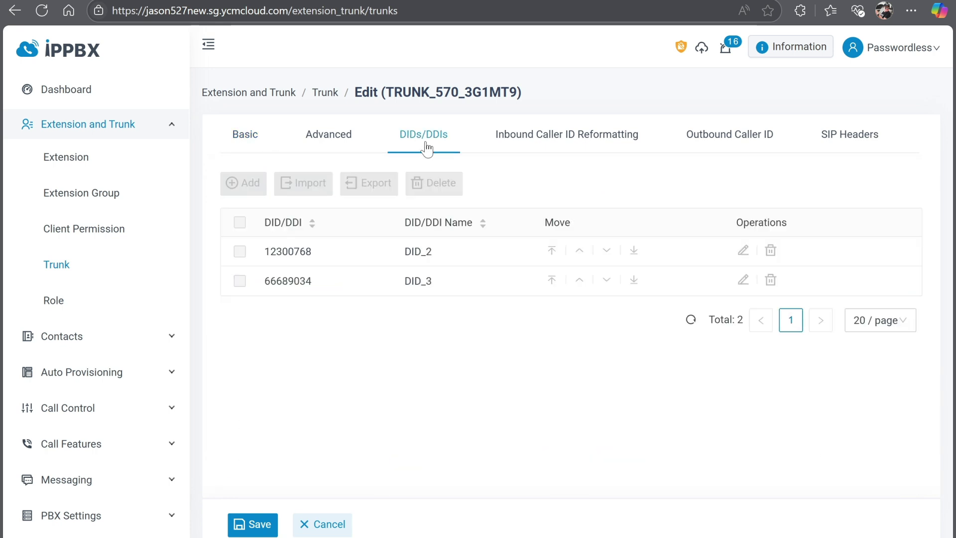